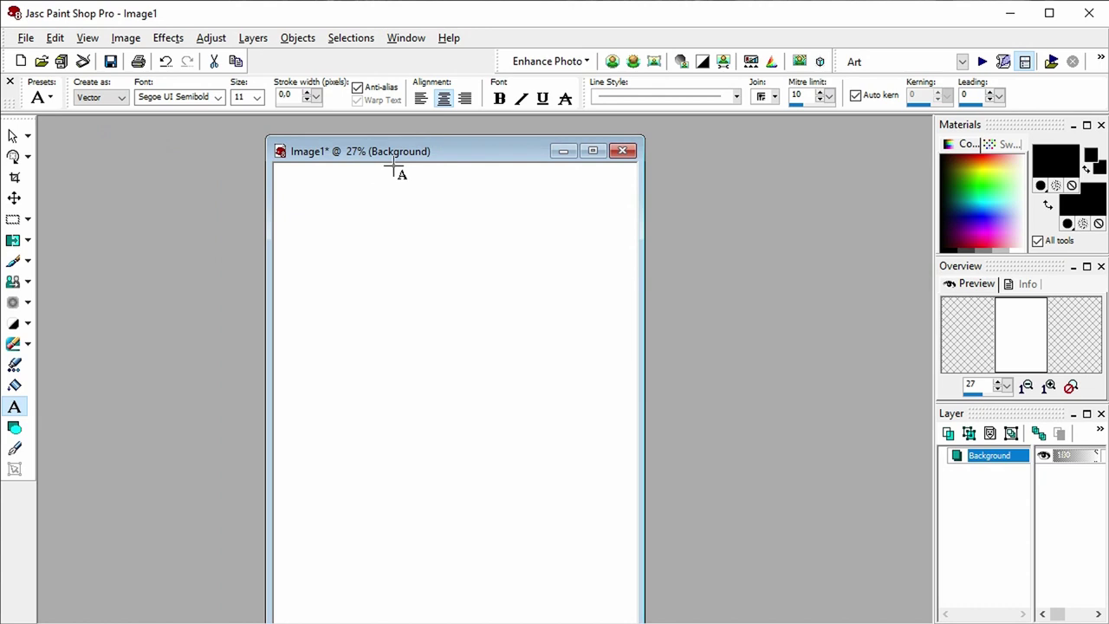
# Add the text "This side up" at size 72 and position it horizontally centred near the top of the page
pyautogui.click(324, 216)
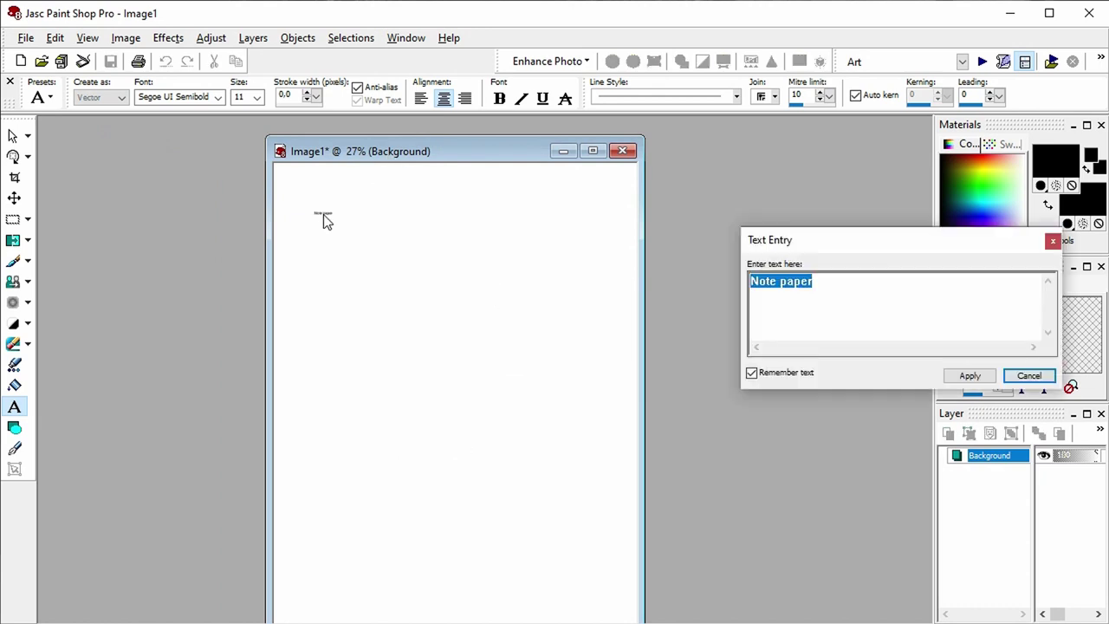
pyautogui.click(257, 97)
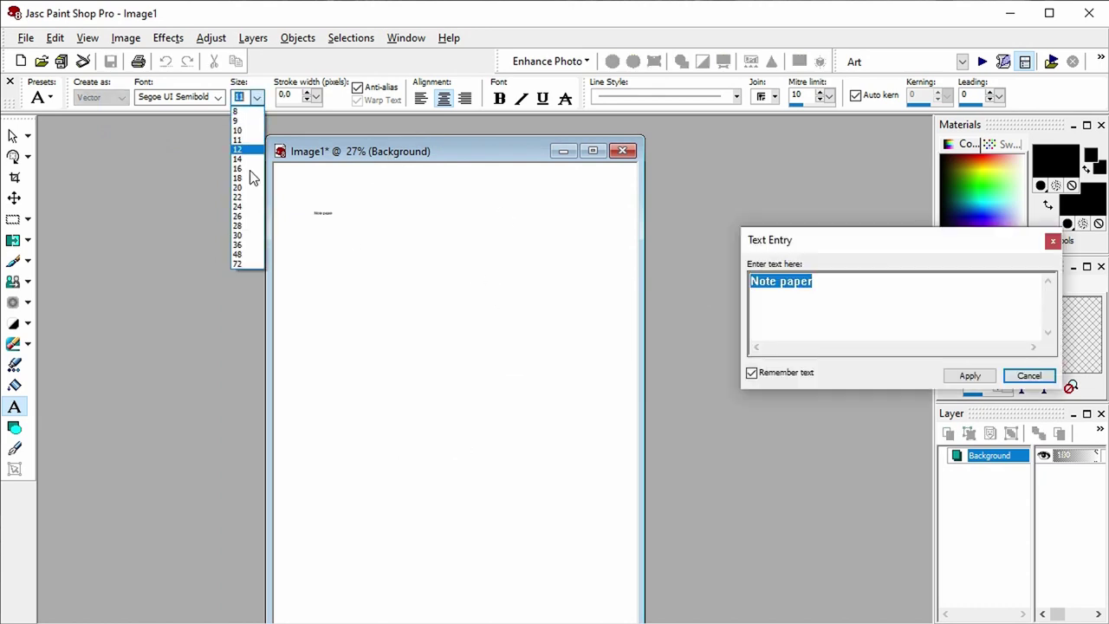
pyautogui.click(252, 262)
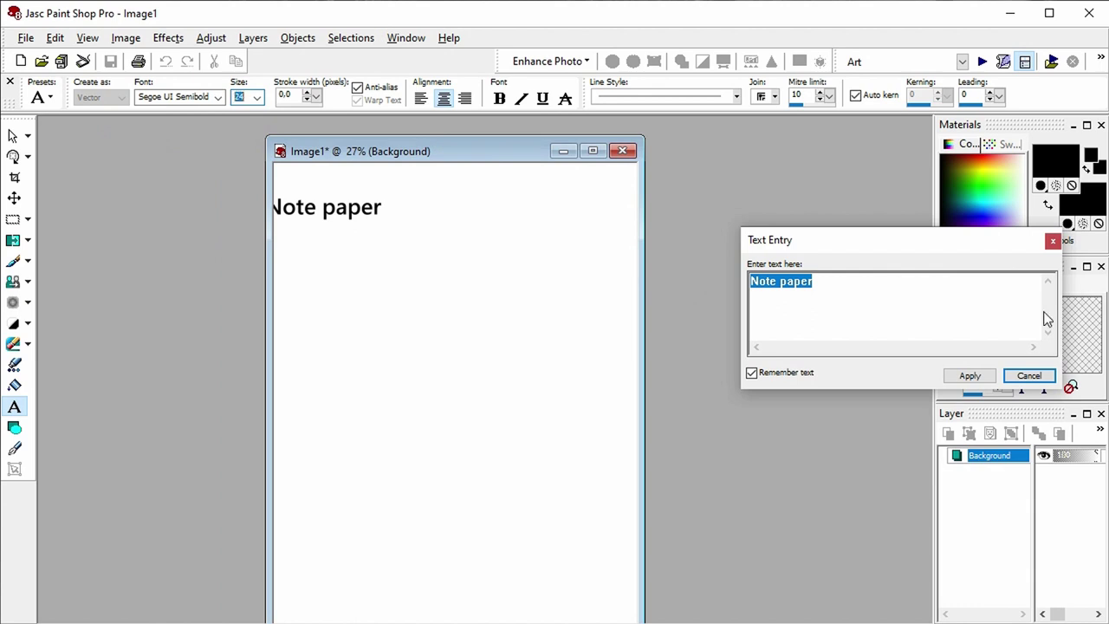
pyautogui.click(883, 297)
pyautogui.moveTo(790, 288); pyautogui.dragTo(750, 288)
pyautogui.write('This p')
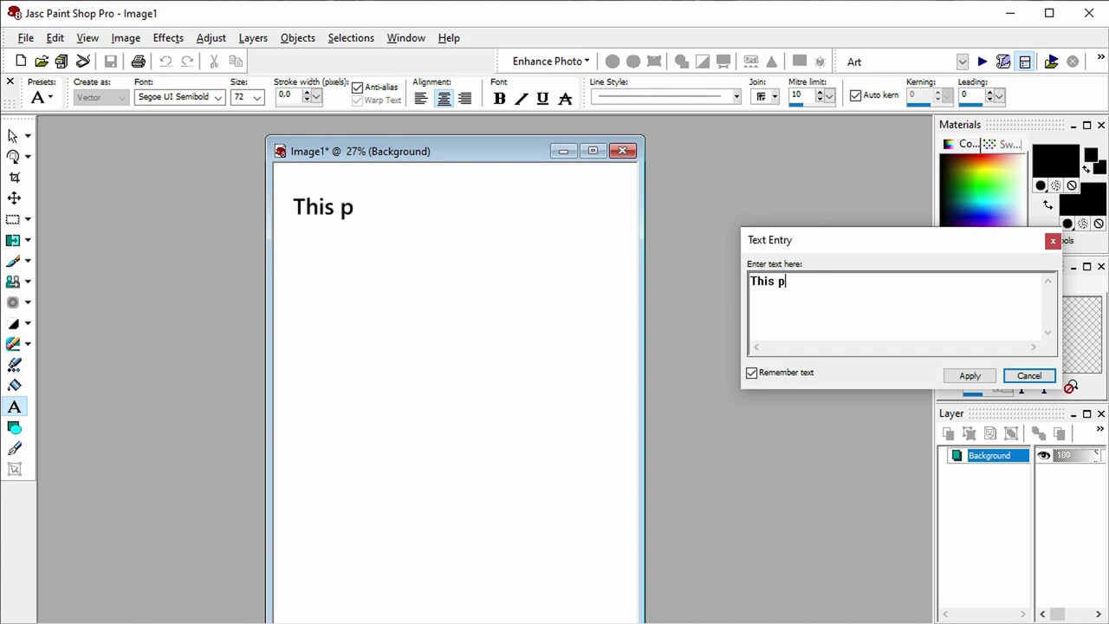
pyautogui.write('age up')
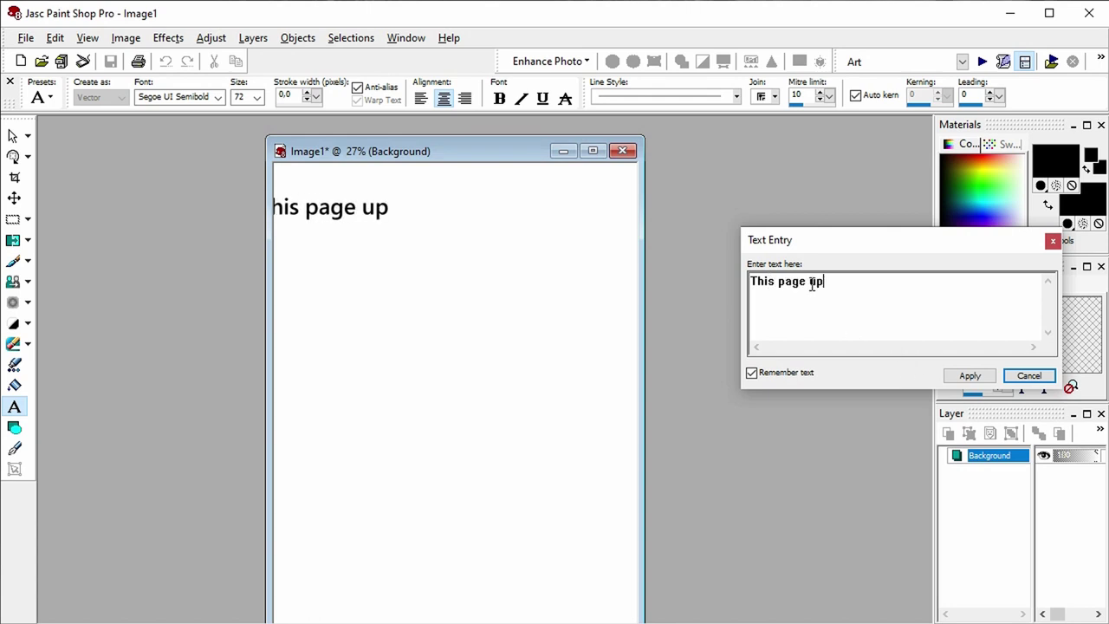
pyautogui.write('side')
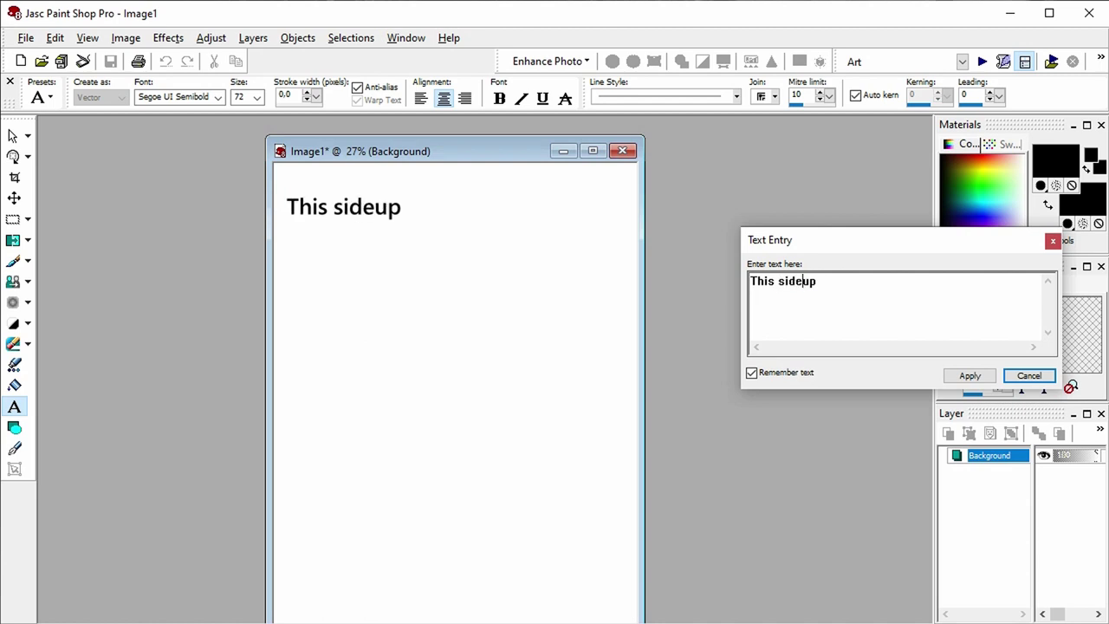
pyautogui.click(968, 377)
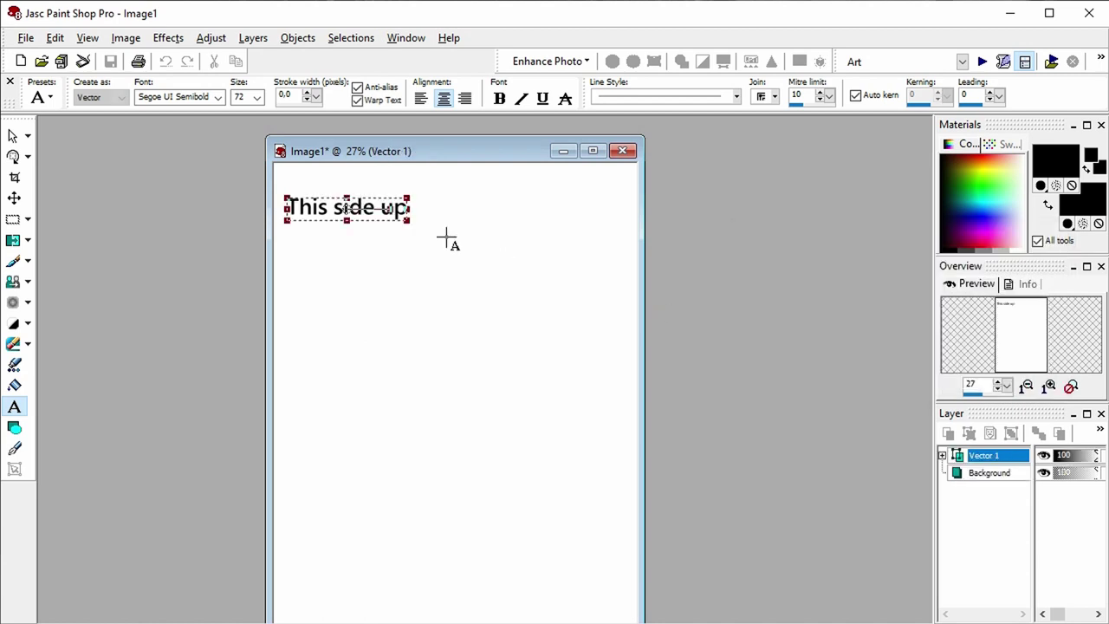
pyautogui.moveTo(346, 209); pyautogui.dragTo(446, 215)
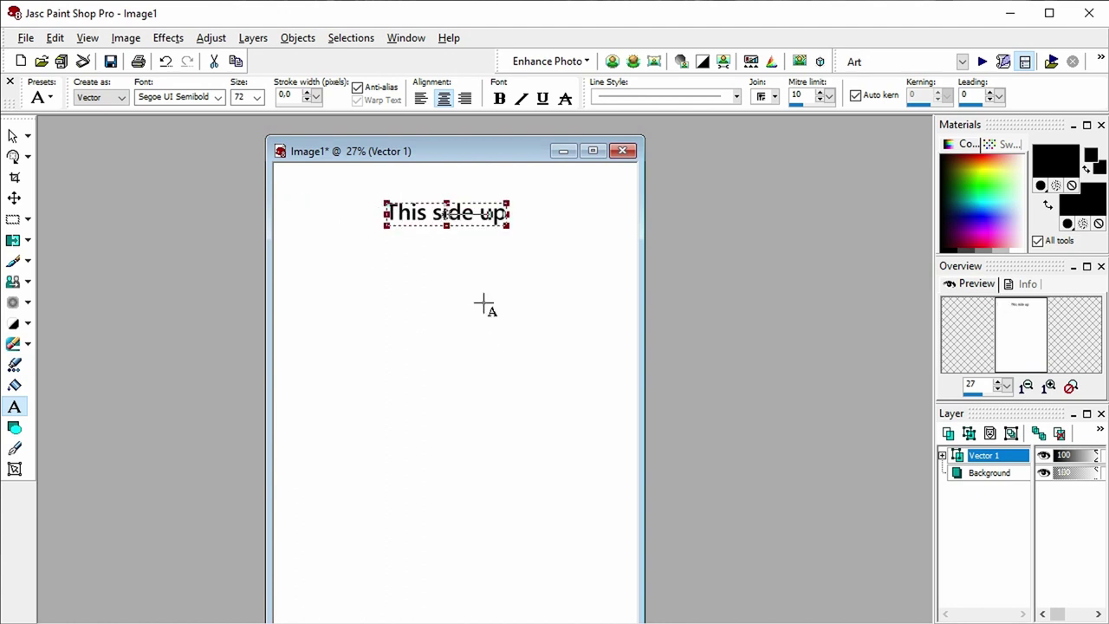
# Add a second text line, "This is the top", and place it centred at the page's top edge above "This side up"
pyautogui.click(330, 204)
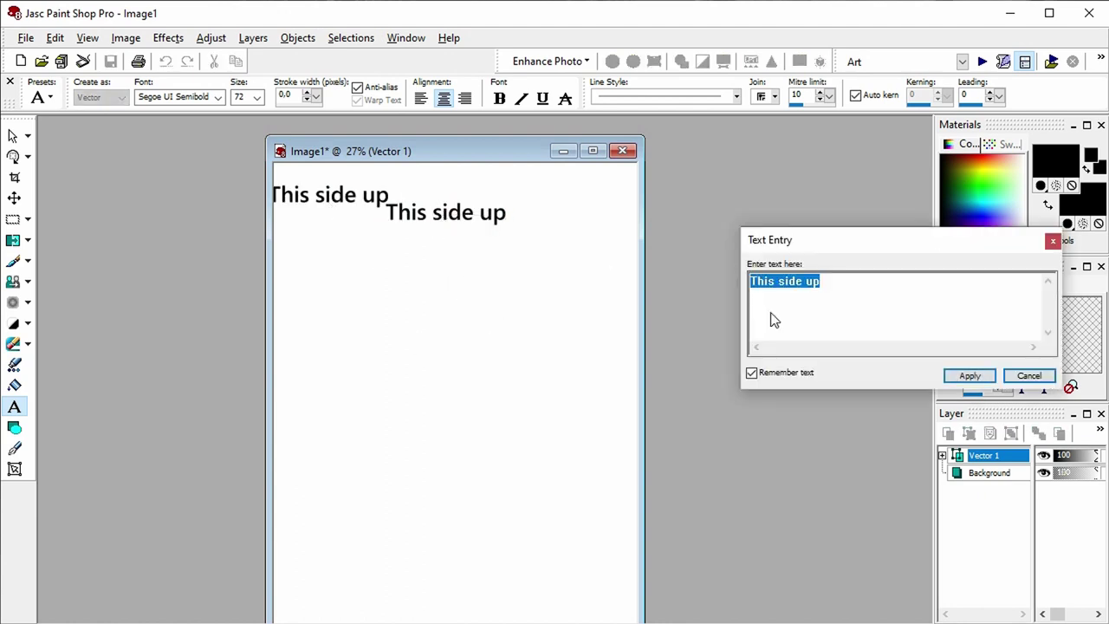
pyautogui.write('Thios')
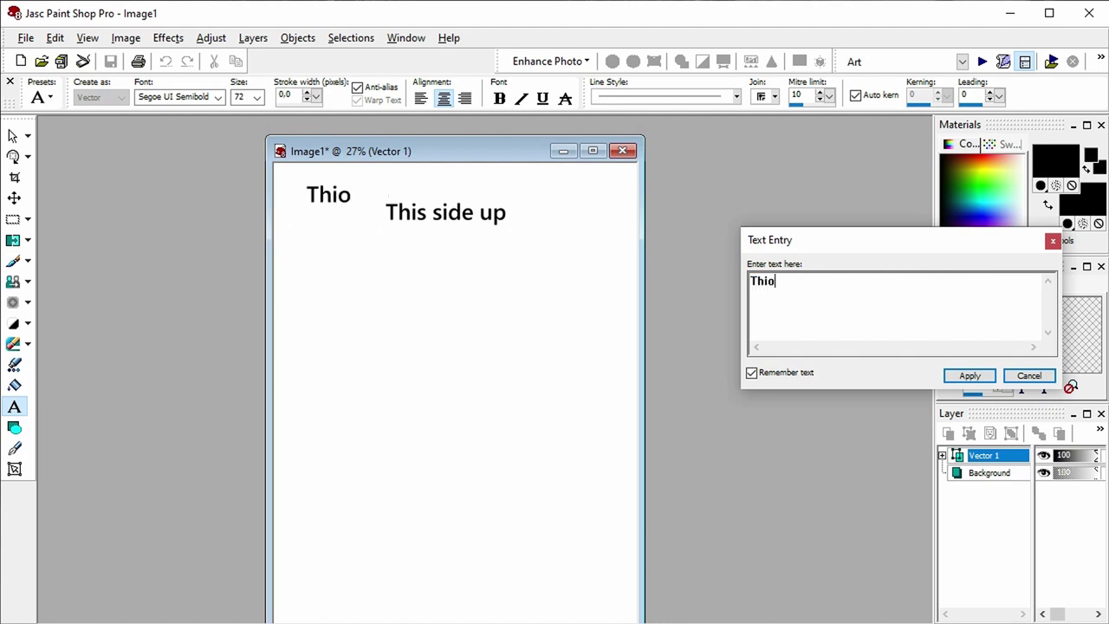
pyautogui.press('BackSpace')
pyautogui.press('BackSpace')
pyautogui.write('s i')
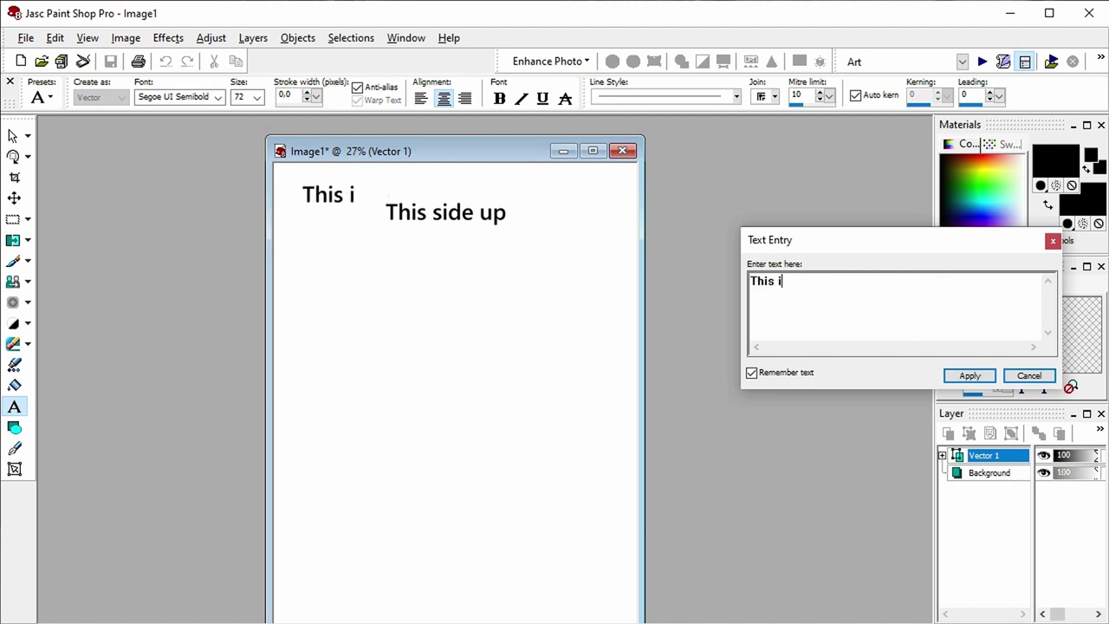
pyautogui.write('s the top')
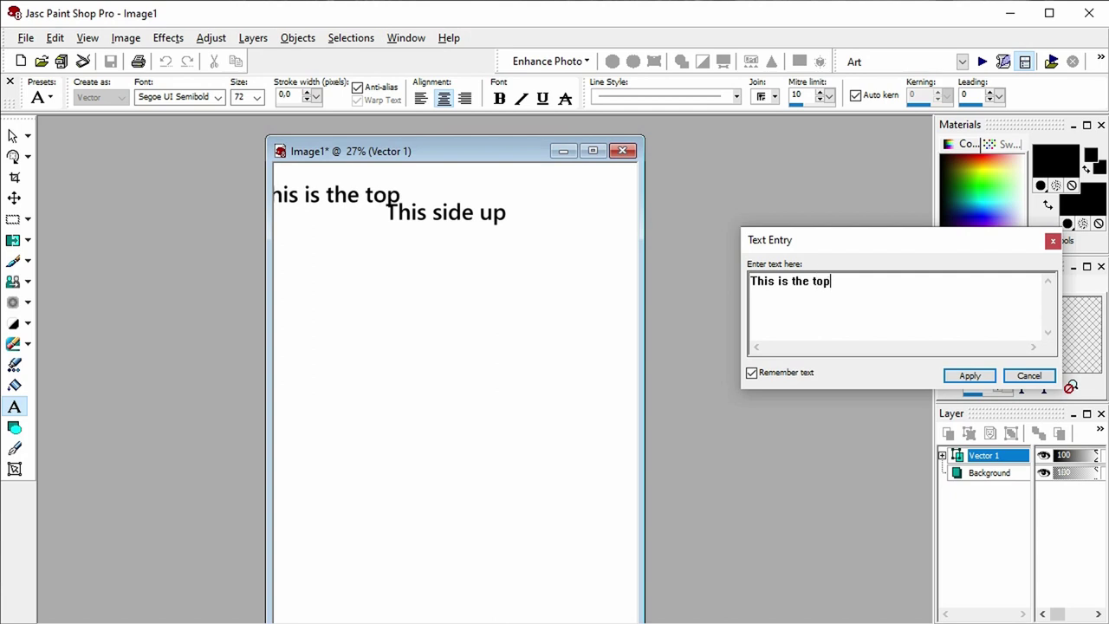
pyautogui.click(967, 375)
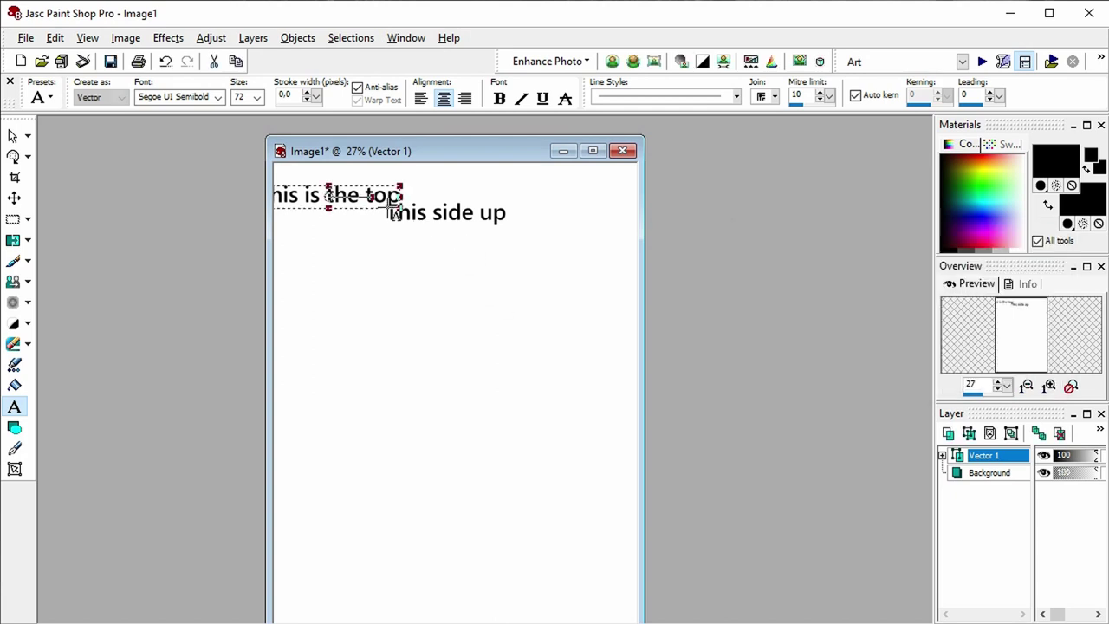
pyautogui.moveTo(330, 197); pyautogui.dragTo(433, 181)
# Merge the vector text layer into the background of the image
pyautogui.click(13, 219)
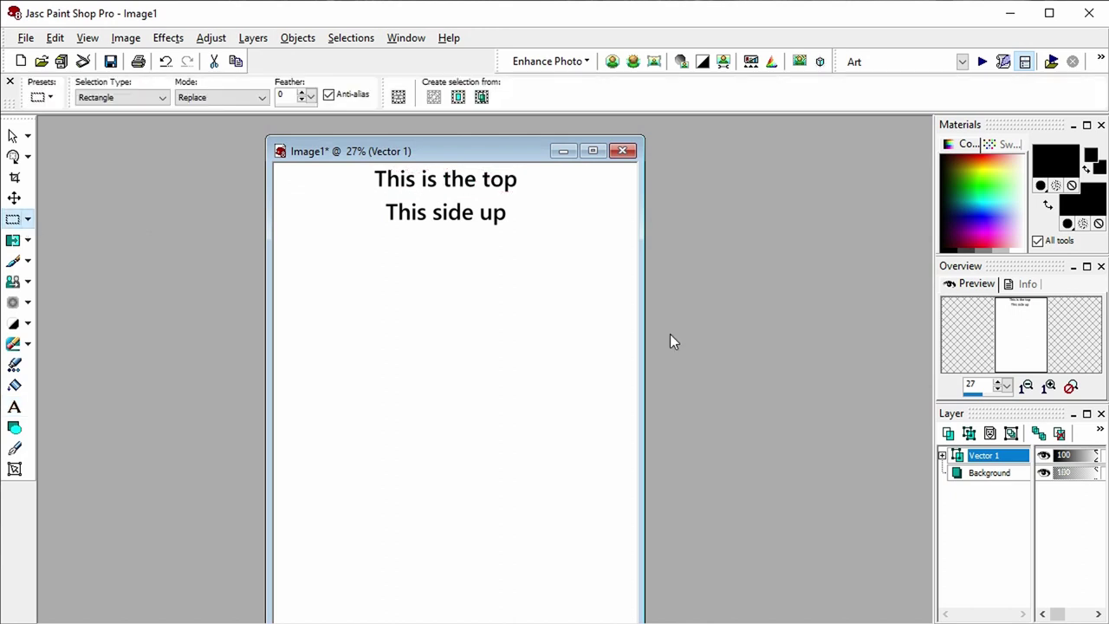
pyautogui.rightClick(969, 454)
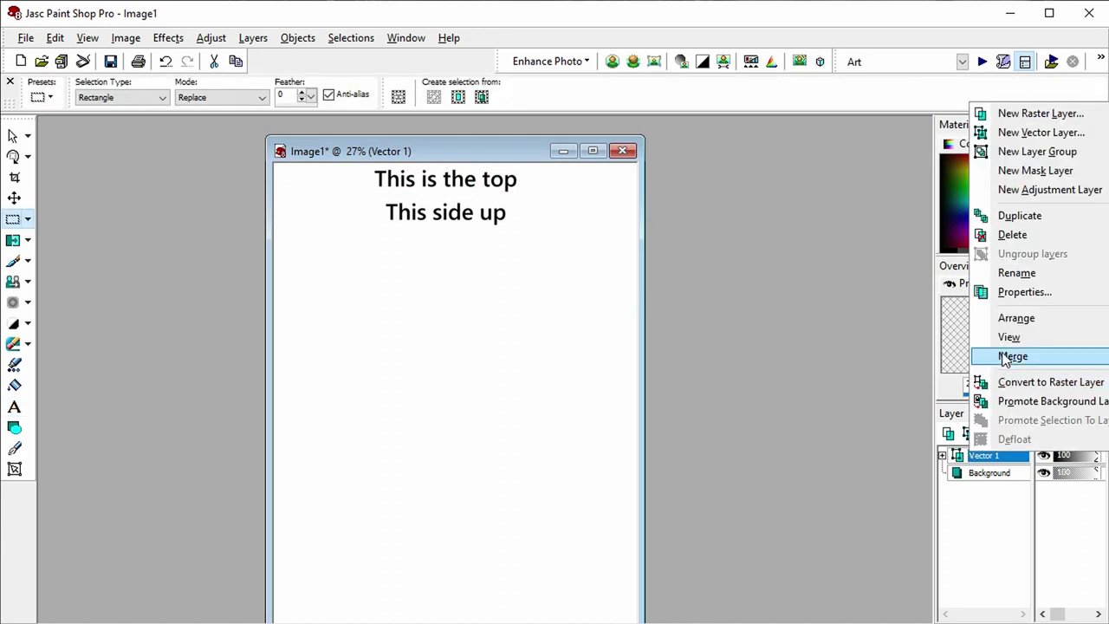
pyautogui.click(902, 356)
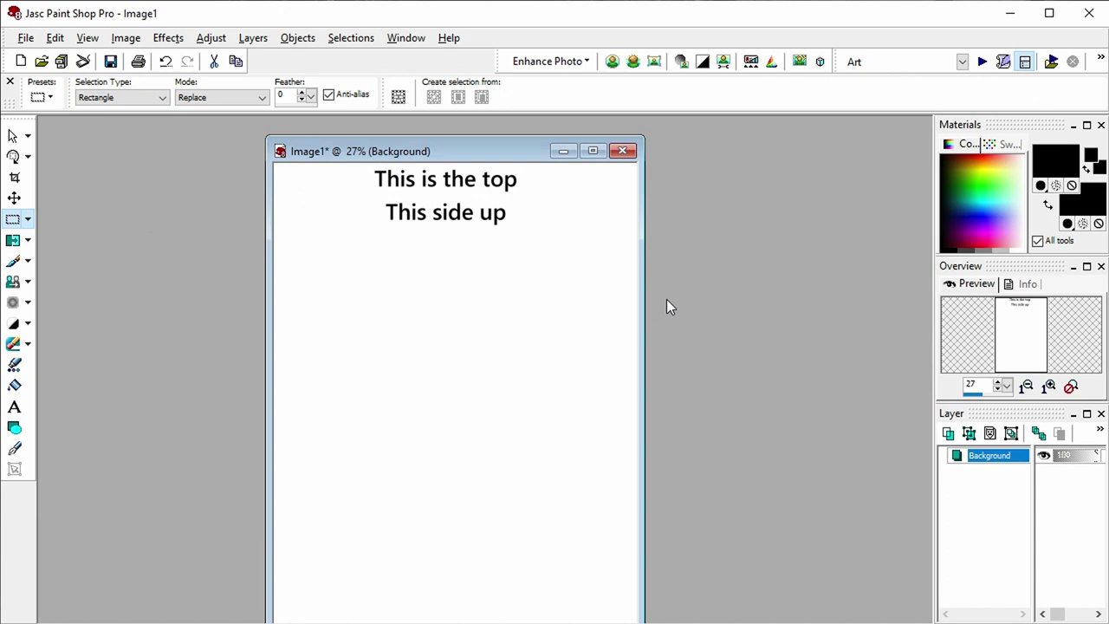
# Set both material colours to white, move the rectangularly selected "This side up" line farther down the page, and deselect it
pyautogui.moveTo(572, 262); pyautogui.dragTo(371, 196)
pyautogui.moveTo(436, 223); pyautogui.dragTo(424, 307)
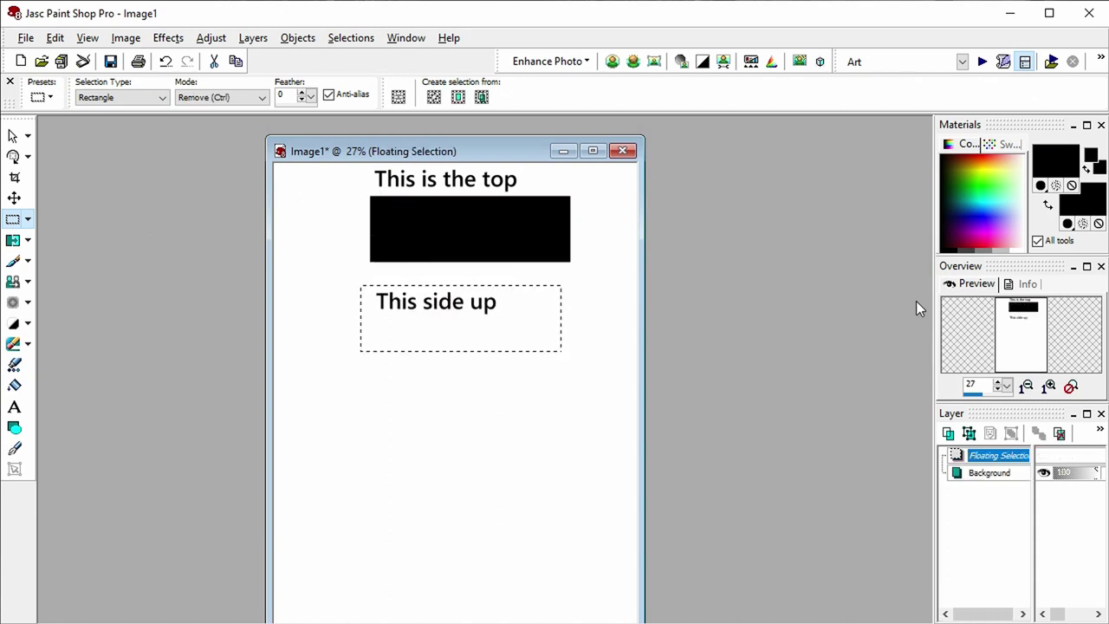
pyautogui.hotkey('ctrl', 'z')
pyautogui.click(1021, 242)
pyautogui.rightClick(1022, 242)
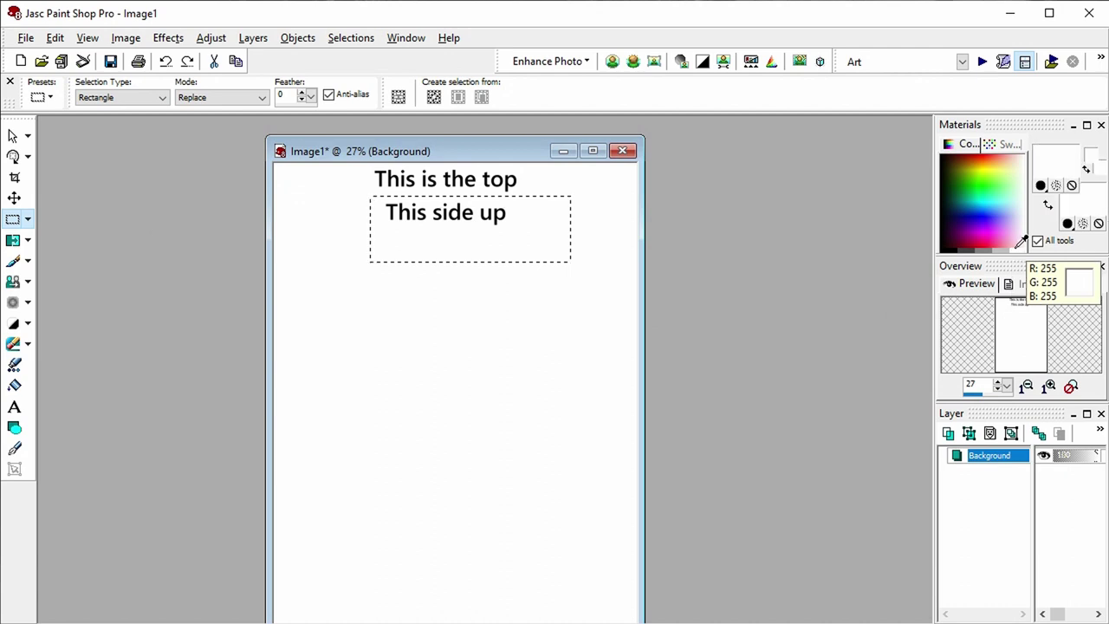
pyautogui.moveTo(484, 232); pyautogui.dragTo(485, 317)
pyautogui.hotkey('ctrl', 'd')
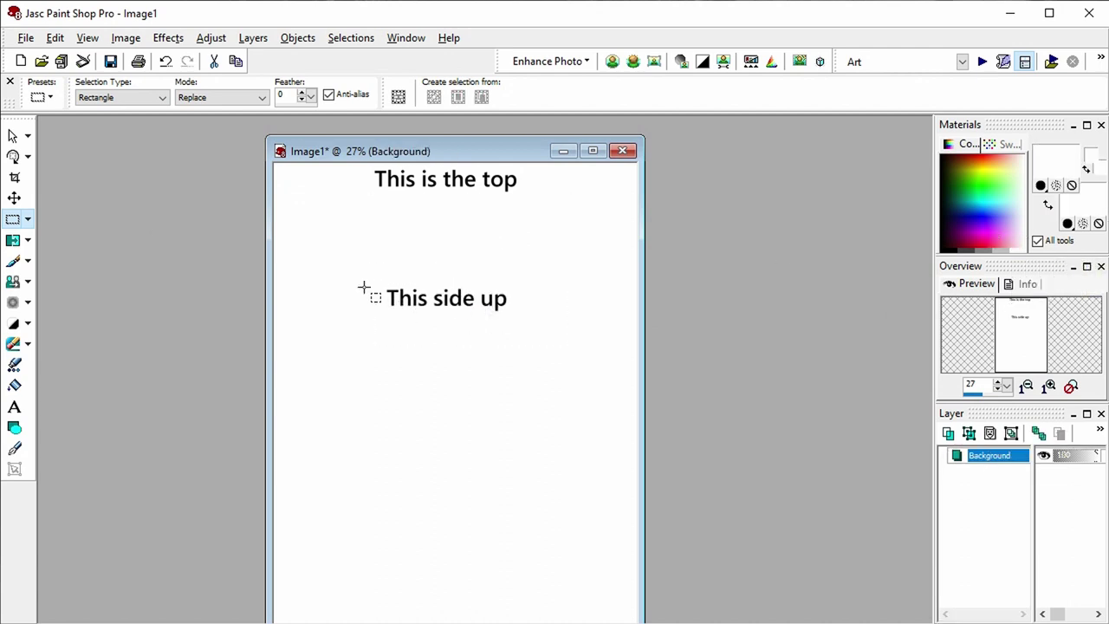
# Place the image with "This is the top" and "This side up" in a print layout and align it with the page
pyautogui.click(23, 38)
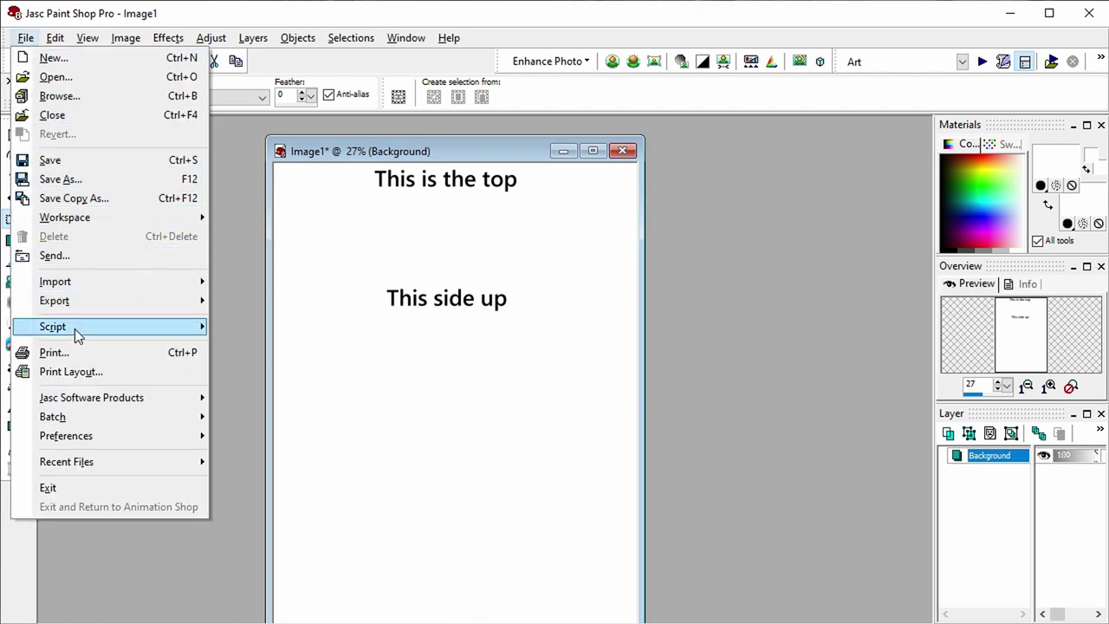
pyautogui.click(72, 372)
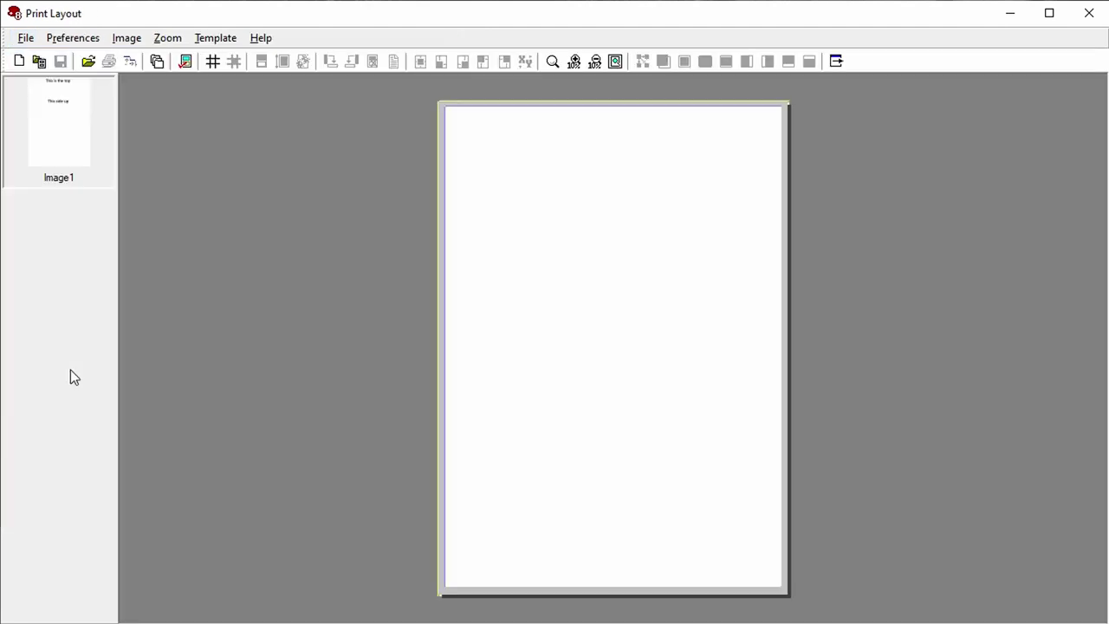
pyautogui.moveTo(61, 180); pyautogui.dragTo(589, 331)
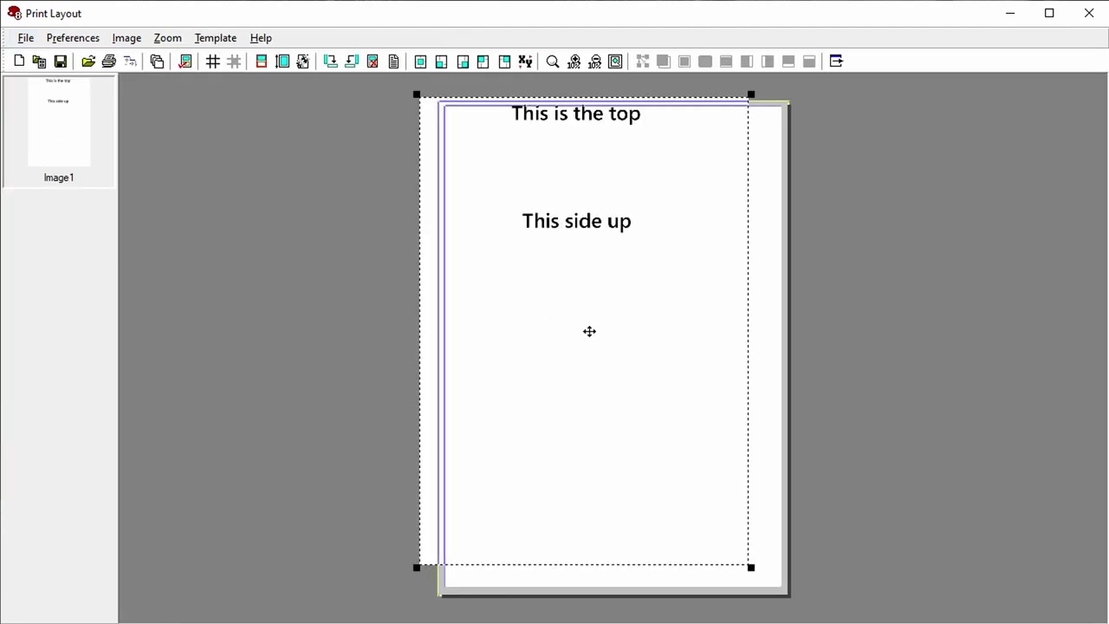
pyautogui.moveTo(569, 224); pyautogui.dragTo(597, 238)
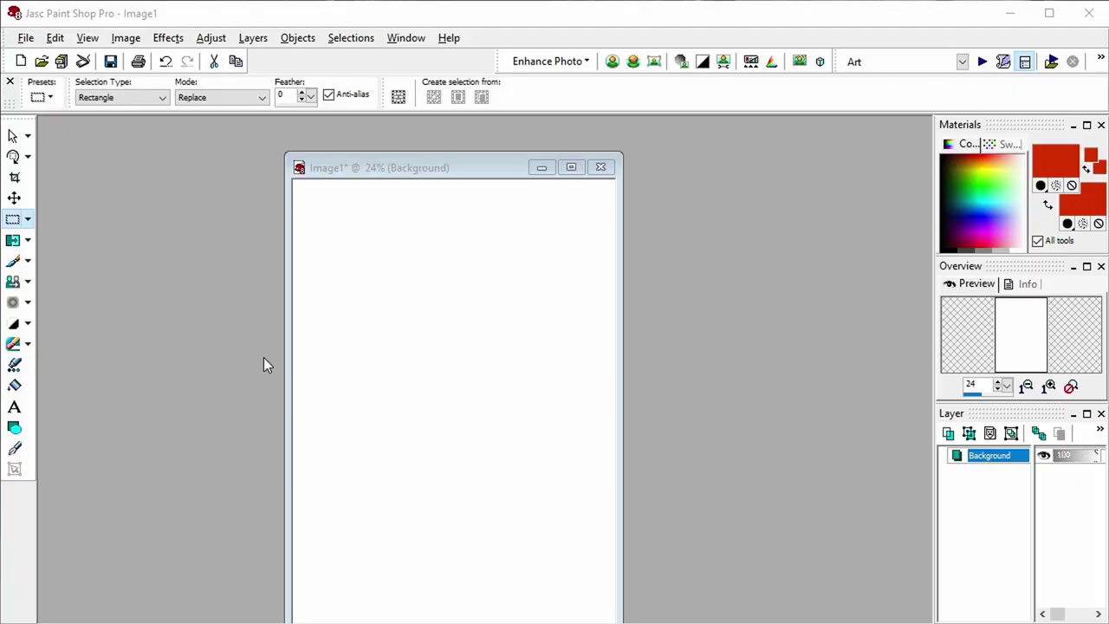
# Add the red text "Then it is printing here" at size 72 to the blank image and centre it horizontally
pyautogui.click(14, 408)
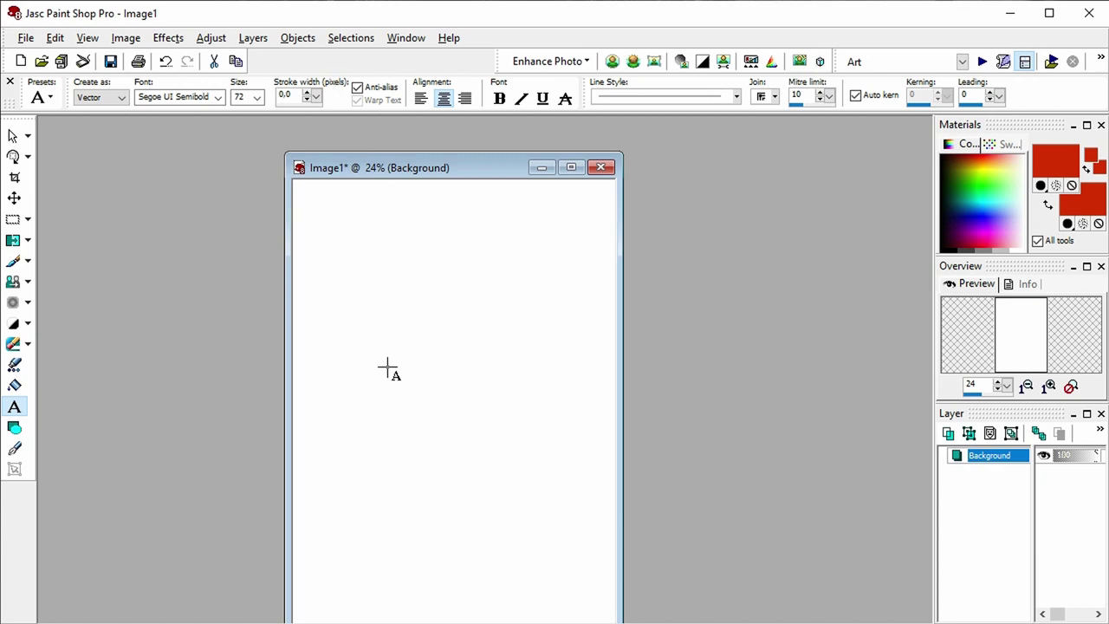
pyautogui.click(388, 367)
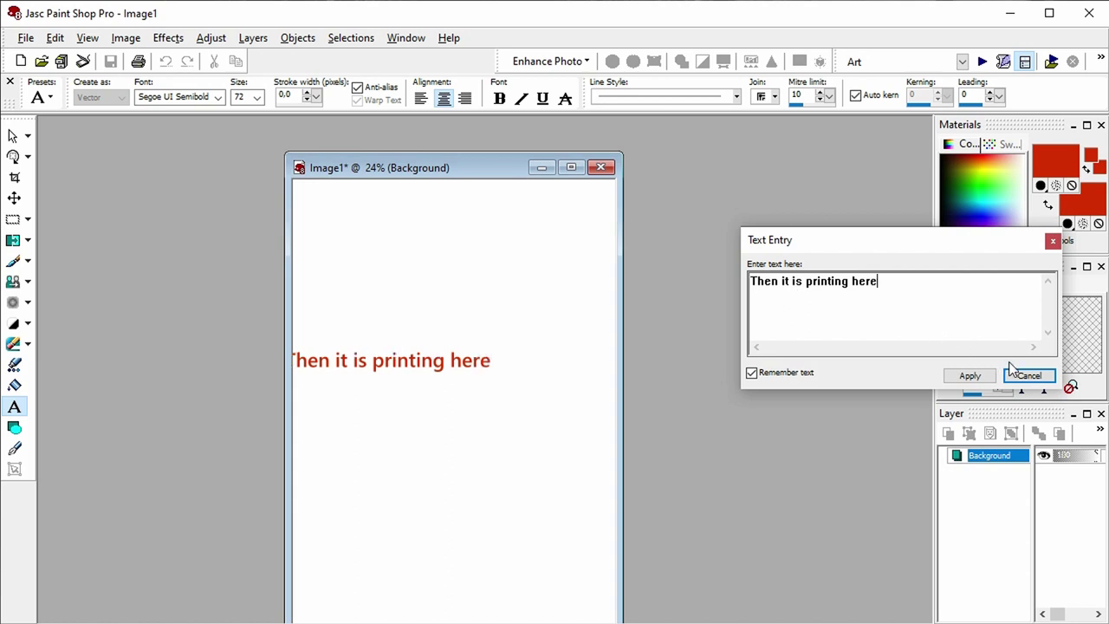
pyautogui.click(970, 379)
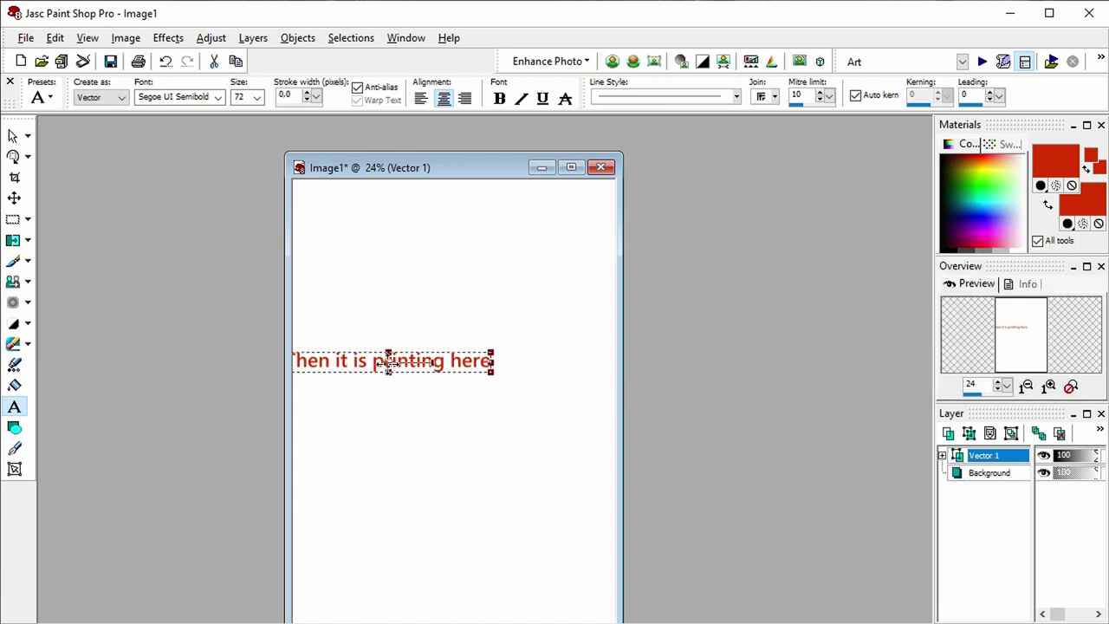
pyautogui.moveTo(461, 368); pyautogui.dragTo(456, 371)
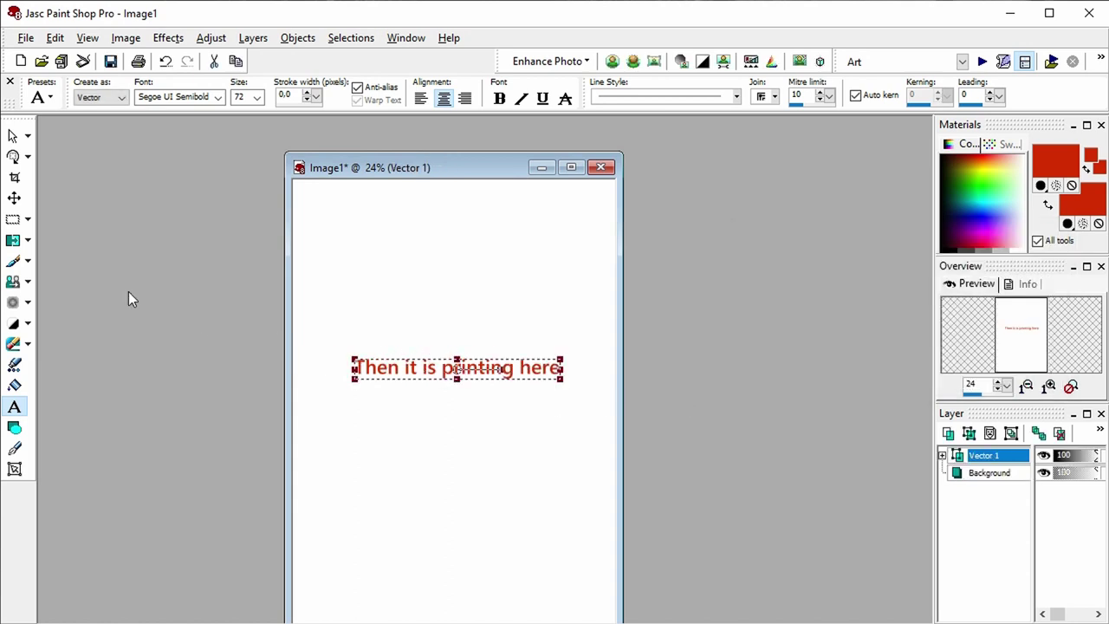
pyautogui.click(12, 219)
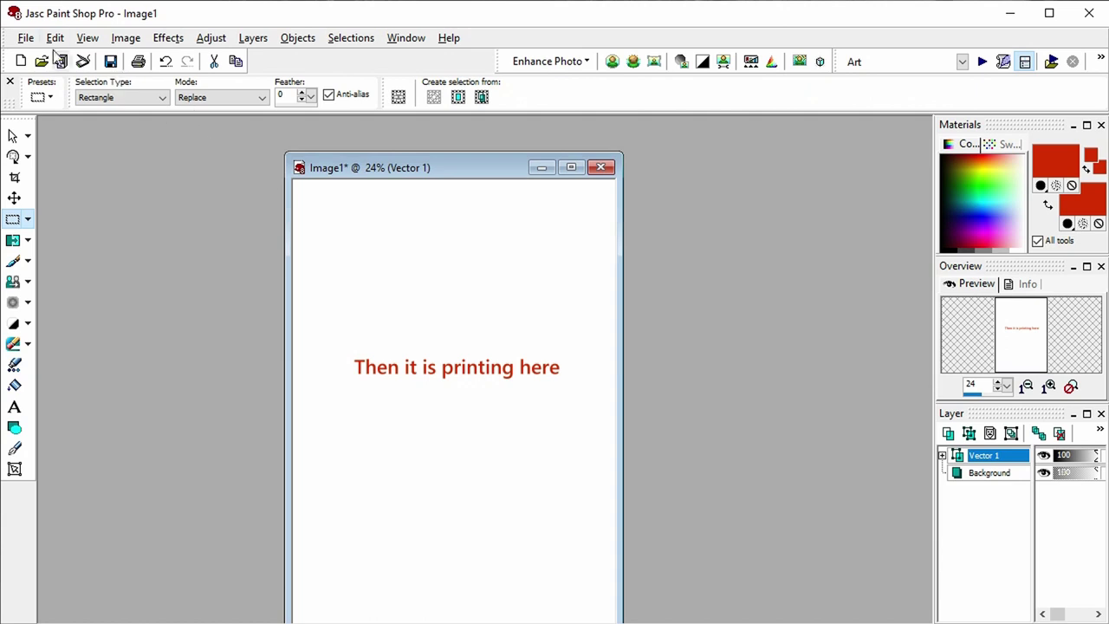
# Place the image with the red "Then it is printing here" text on a print layout page
pyautogui.click(26, 38)
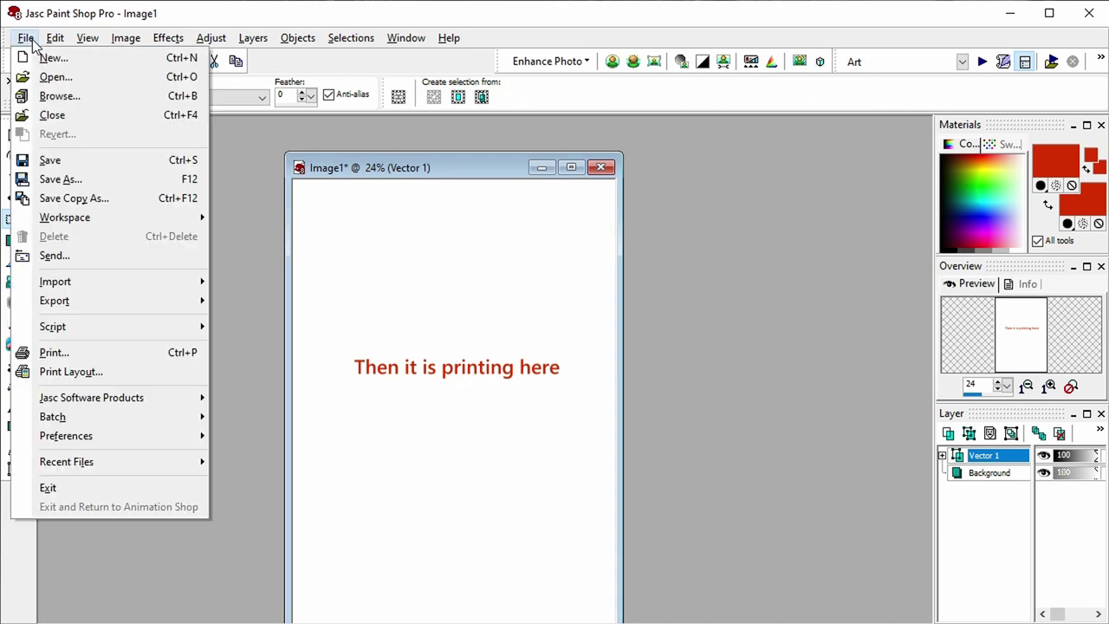
pyautogui.click(80, 371)
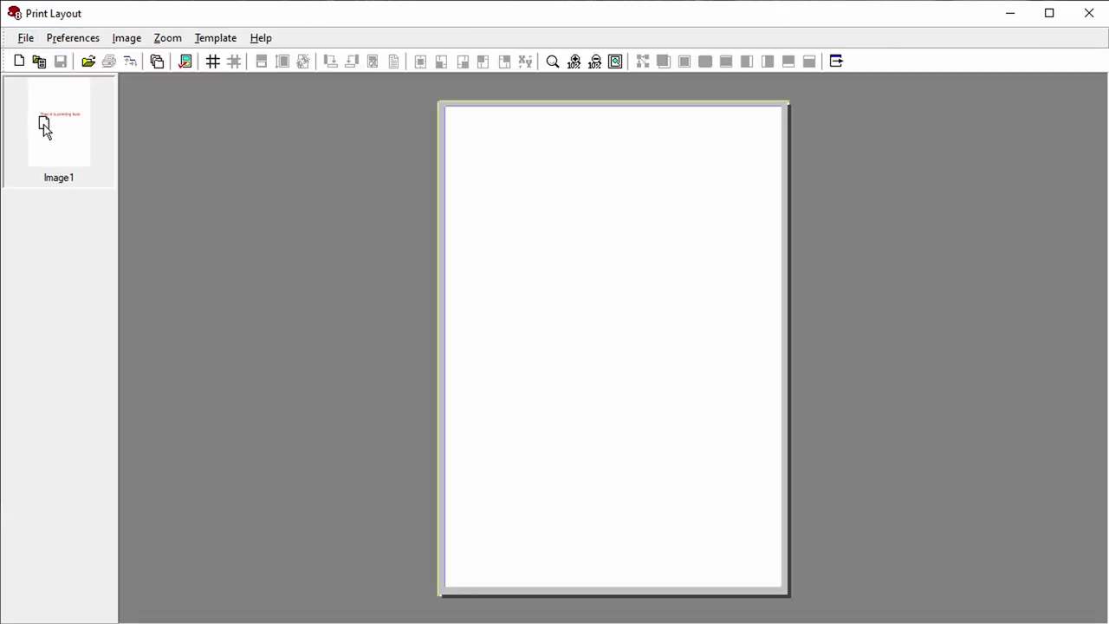
pyautogui.click(644, 368)
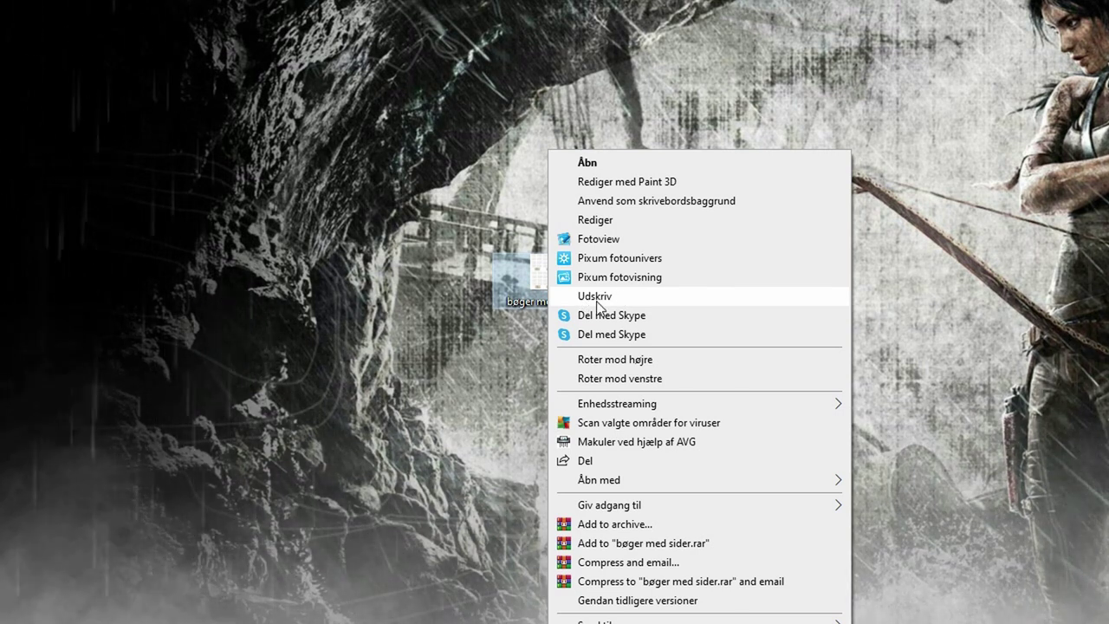
# From the Windows desktop, print "bøger med sider" and "bøger med sider 2" separately as full-page A4 pictures, one copy each
pyautogui.click(596, 296)
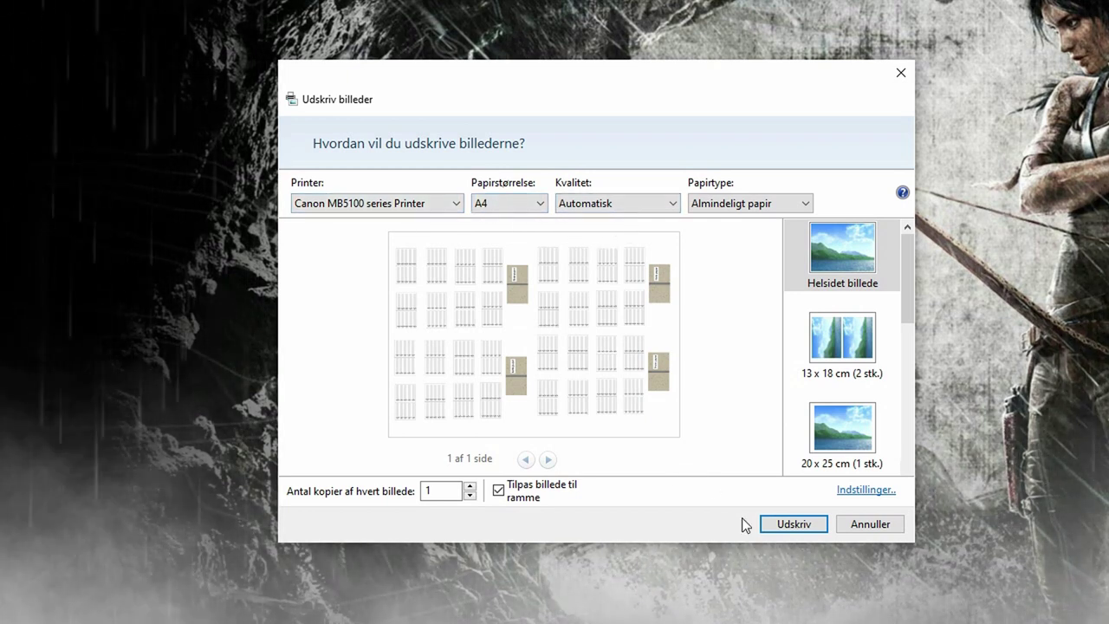
pyautogui.click(795, 524)
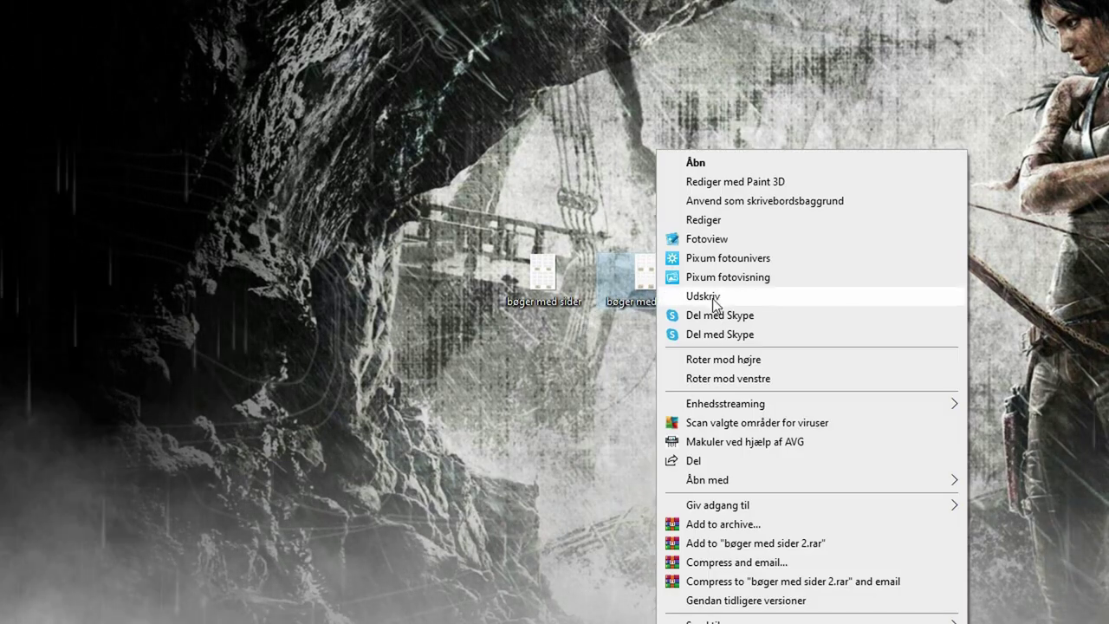
pyautogui.click(696, 296)
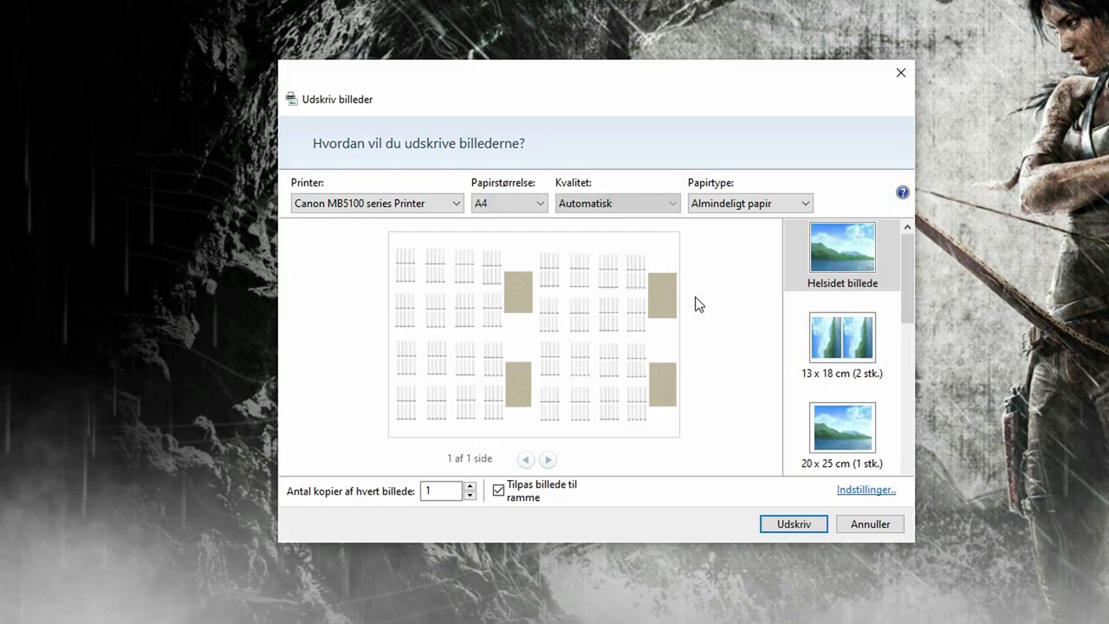
pyautogui.click(799, 527)
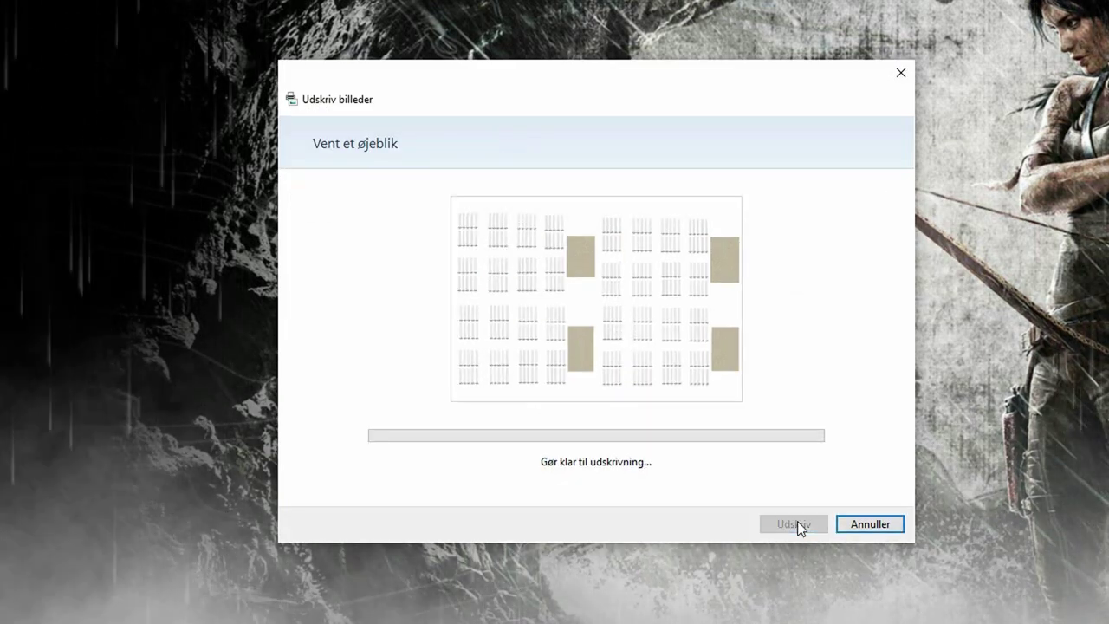